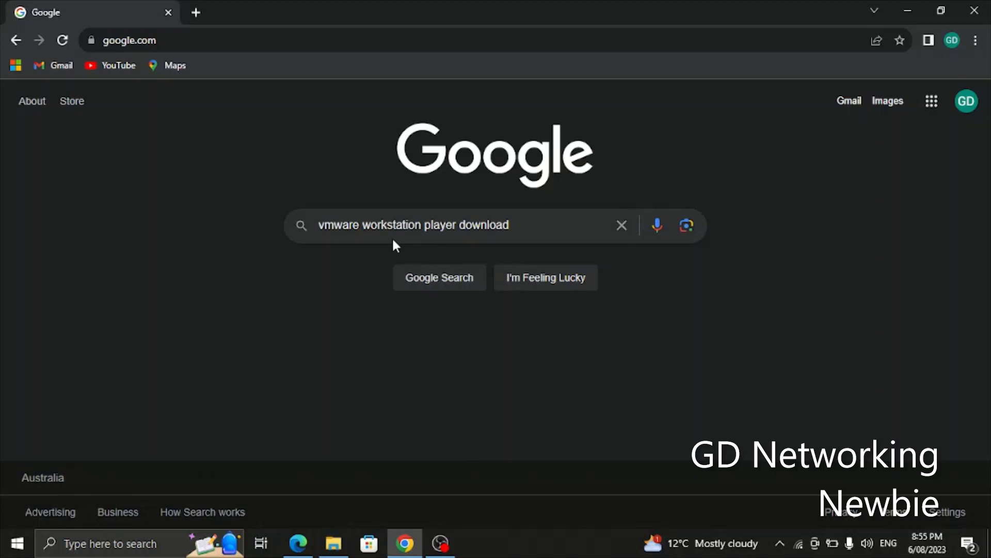
Step: Search Google for 'vmware workstation player download'
click(524, 230)
key(Return)
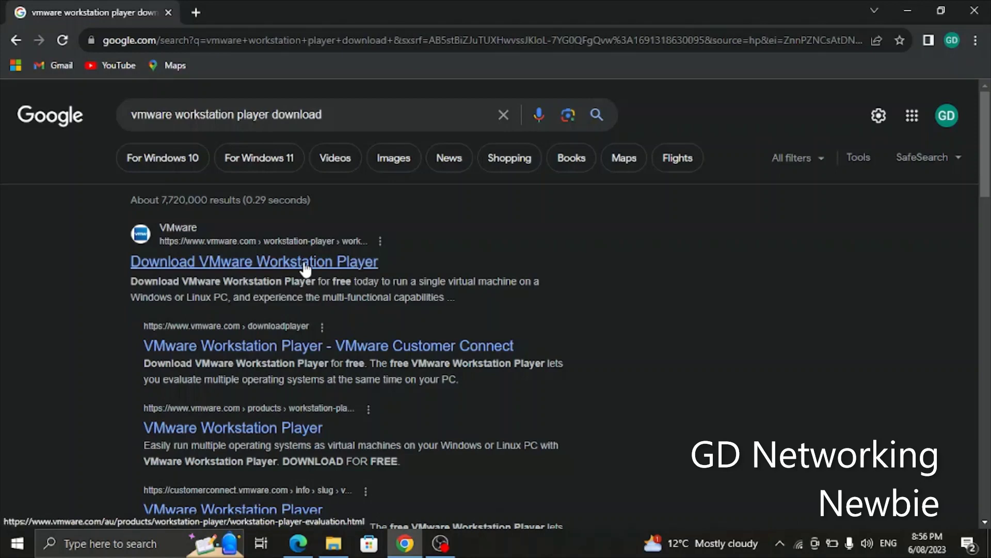
Step: Open VMware's Download Workstation Player page and scroll to the Workstation 17 Player download cards
click(235, 261)
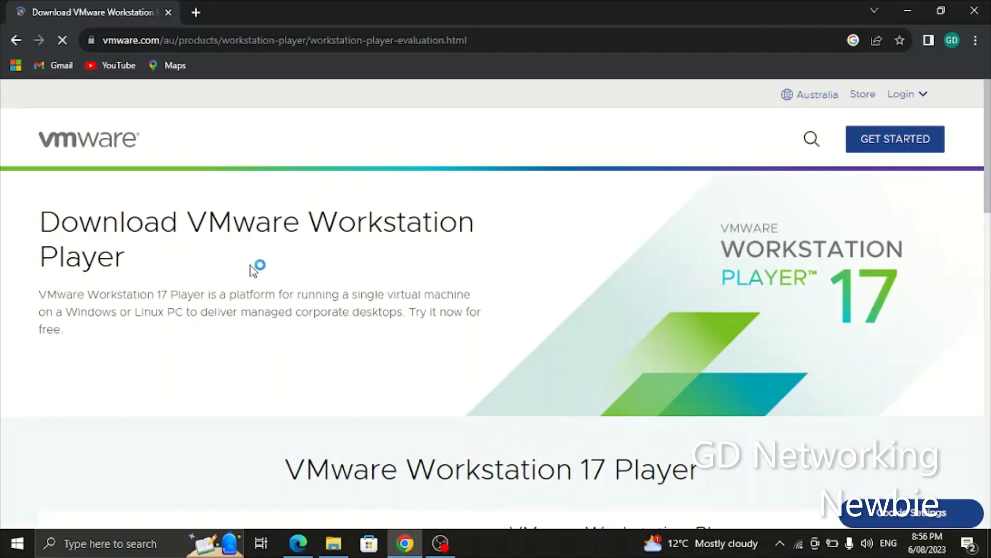
scroll(320, 323, down, 5)
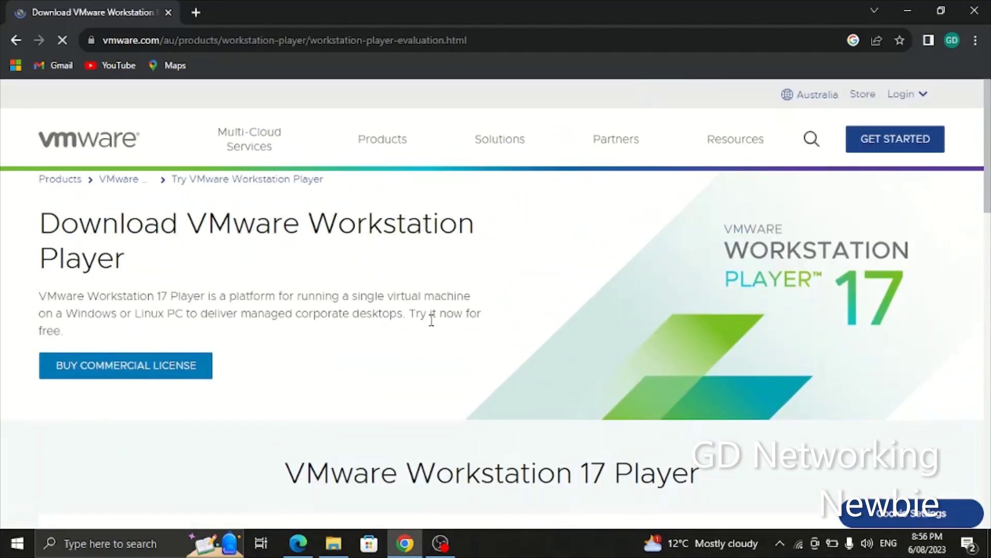
scroll(711, 283, down, 3)
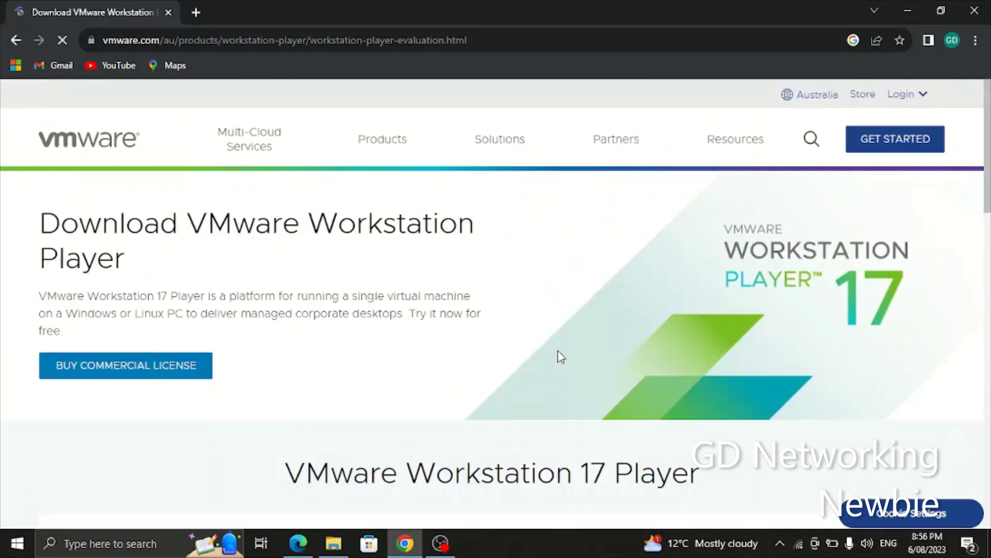
scroll(559, 357, down, 3)
scroll(405, 398, down, 3)
scroll(988, 304, down, 6)
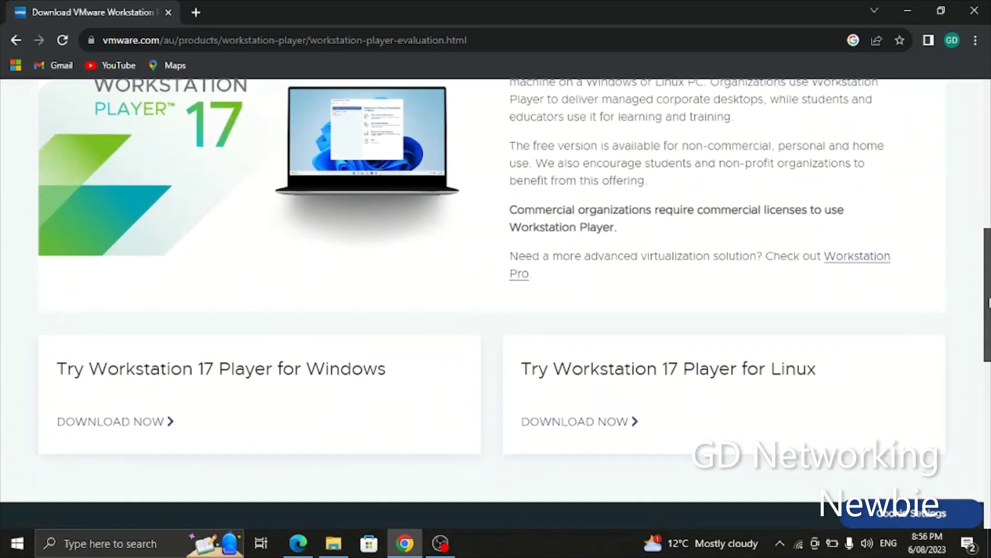
scroll(989, 304, down, 1)
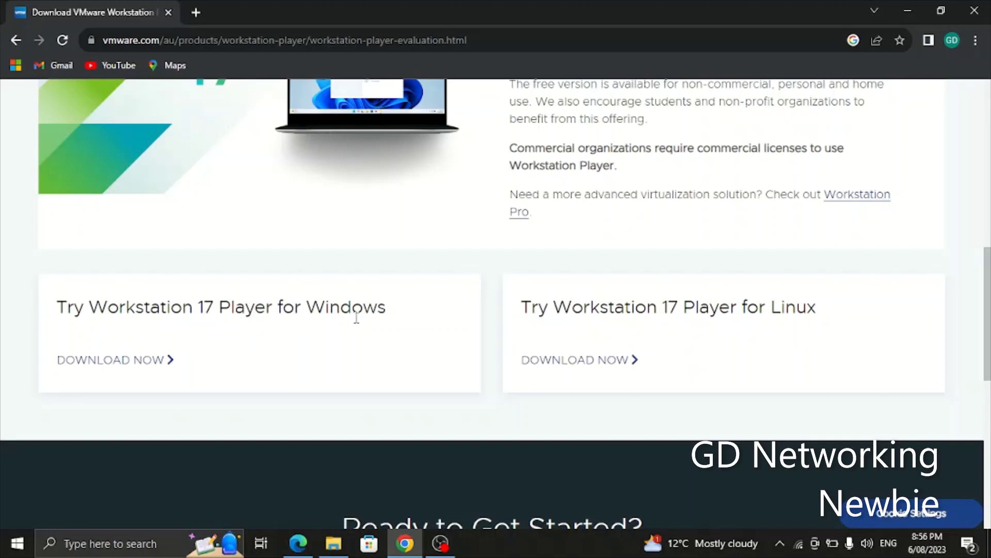
Step: Download the Windows installer VMware-player-full-17.0.0-20800274.exe and open it in the Downloads folder
click(138, 368)
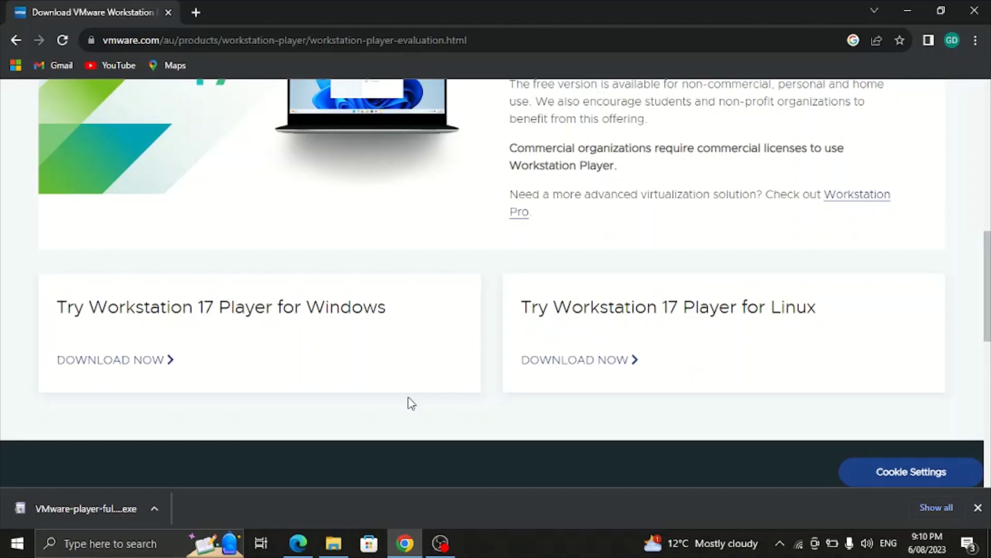
click(333, 543)
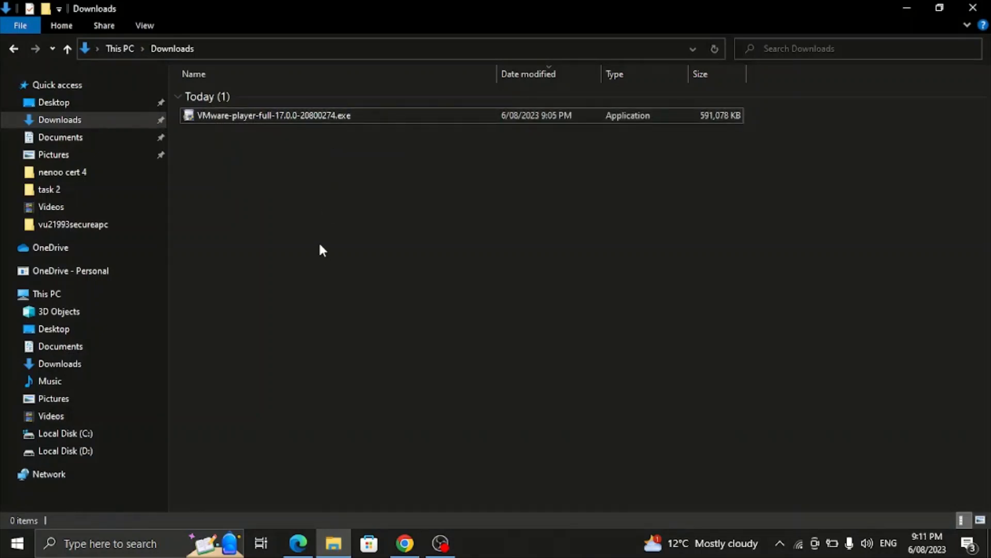
Step: Run VMware-player-full-17.0.0-20800274.exe from the Downloads folder
double_click(287, 114)
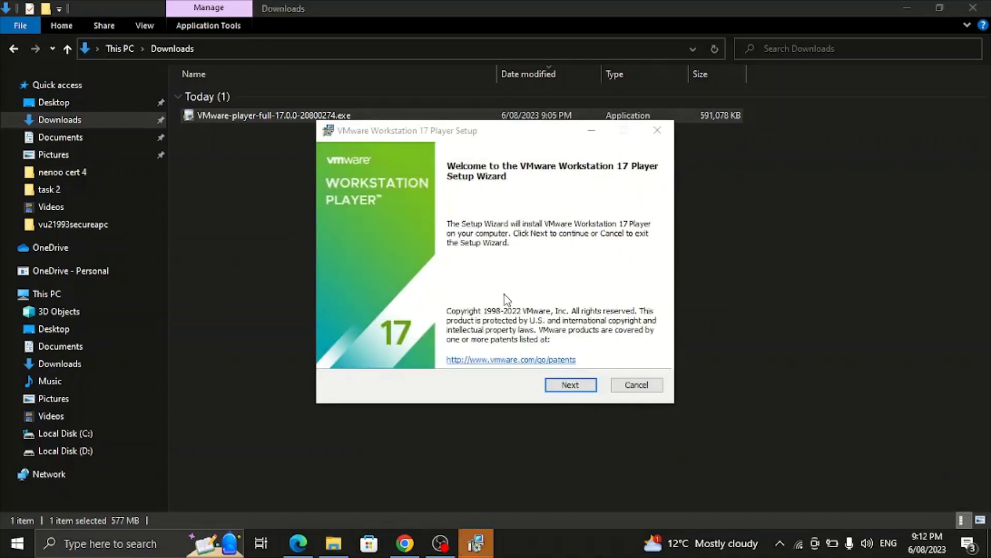
Step: Accept the VMware Workstation 17 Player licence agreement and continue to custom setup
click(568, 384)
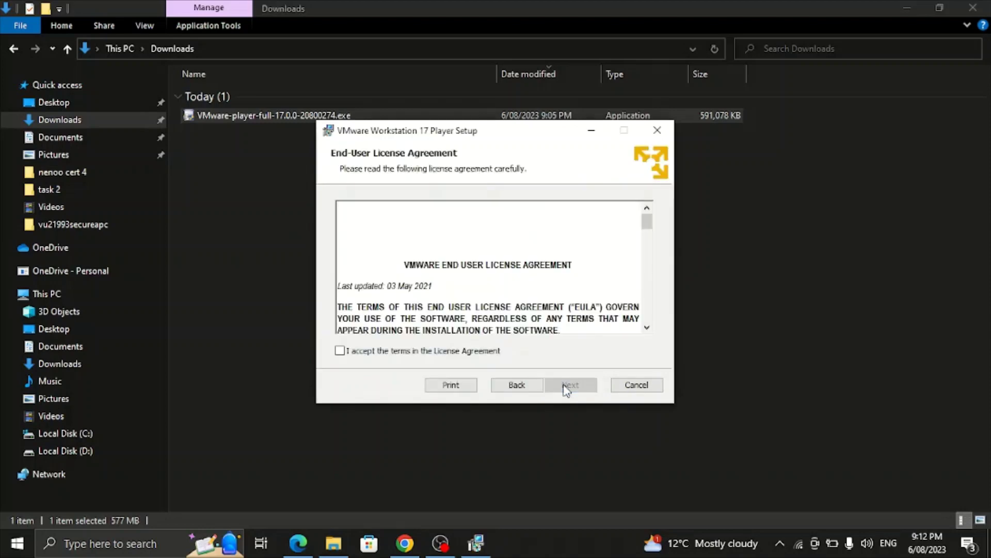
click(340, 351)
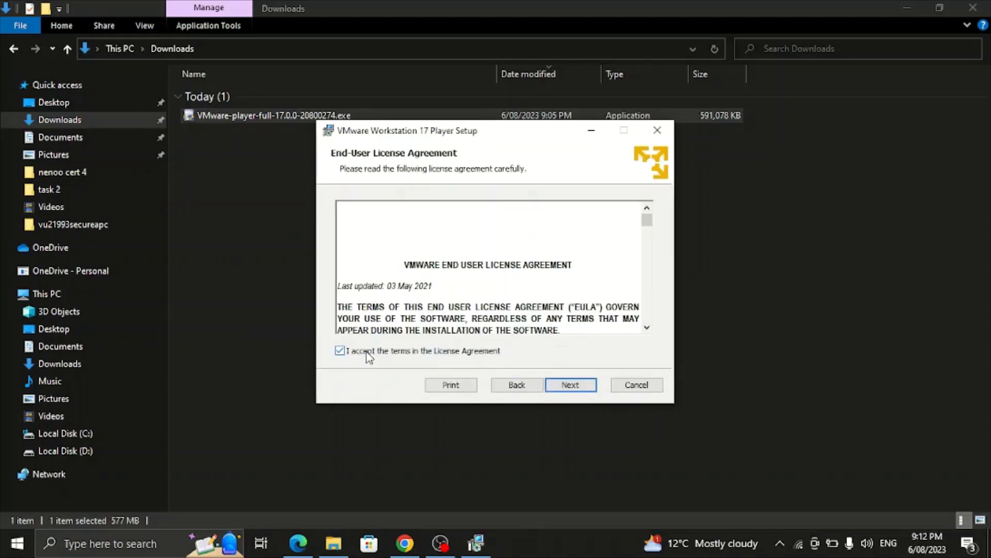
click(571, 390)
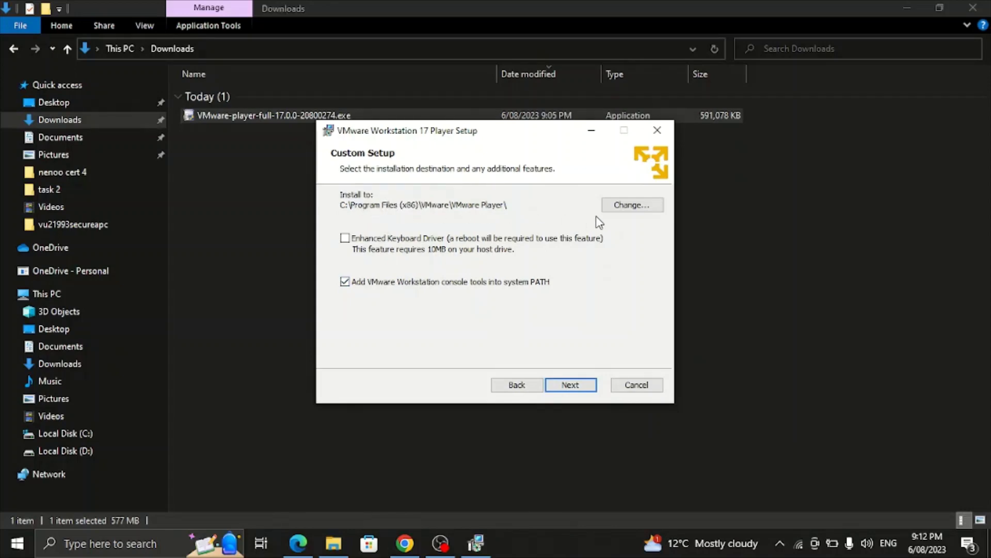
Step: Change the install folder to D:\Program Files (x86)\VMware\VMware Player\
click(609, 209)
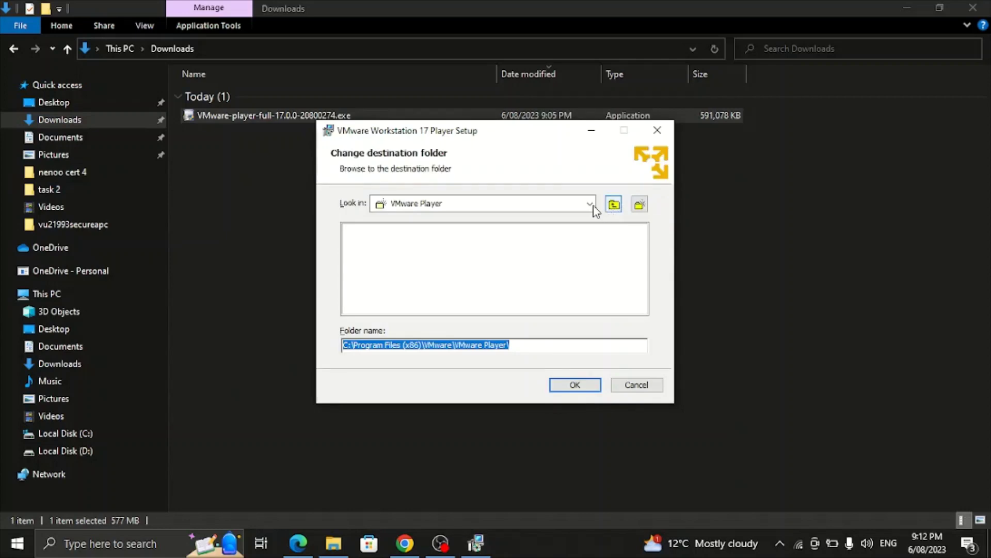
click(346, 349)
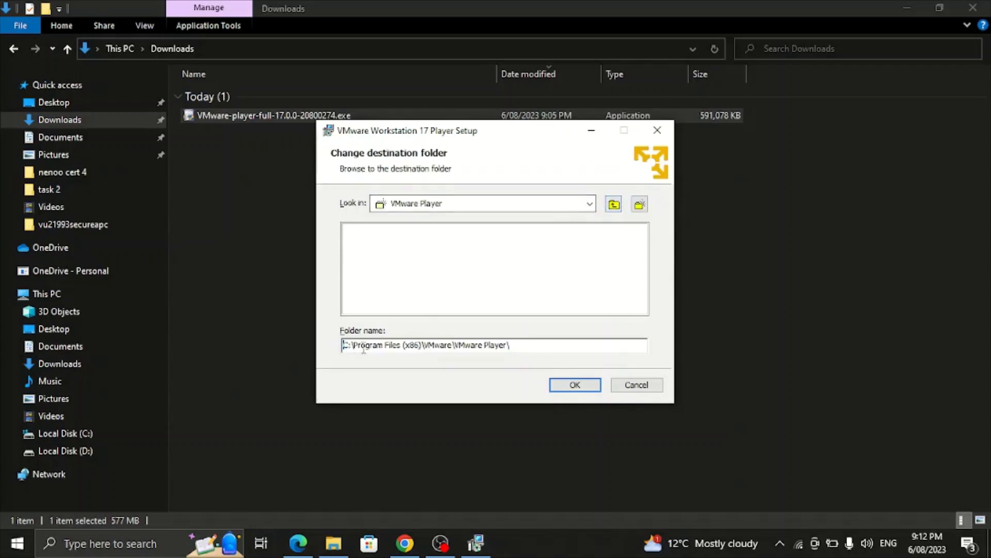
key(Delete)
key(Delete)
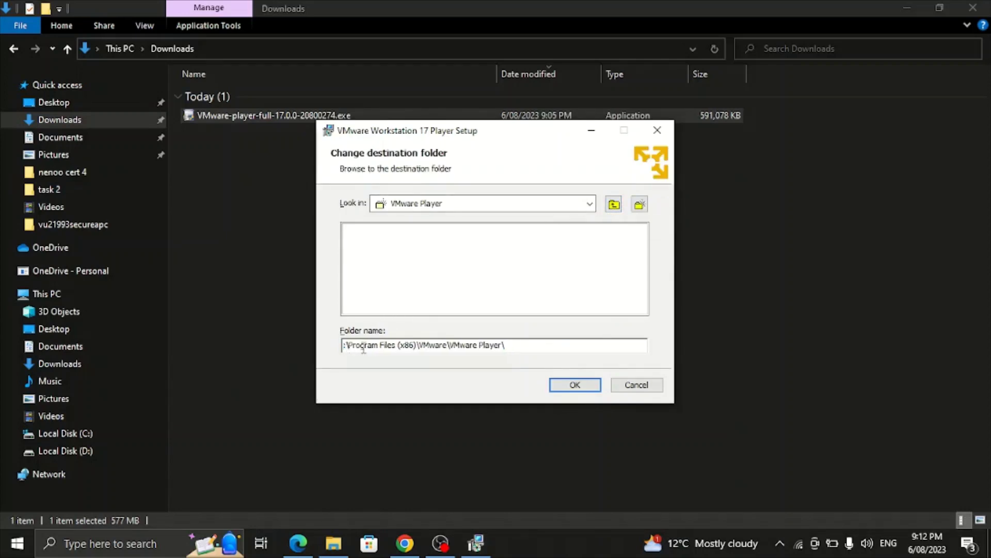
text(D:)
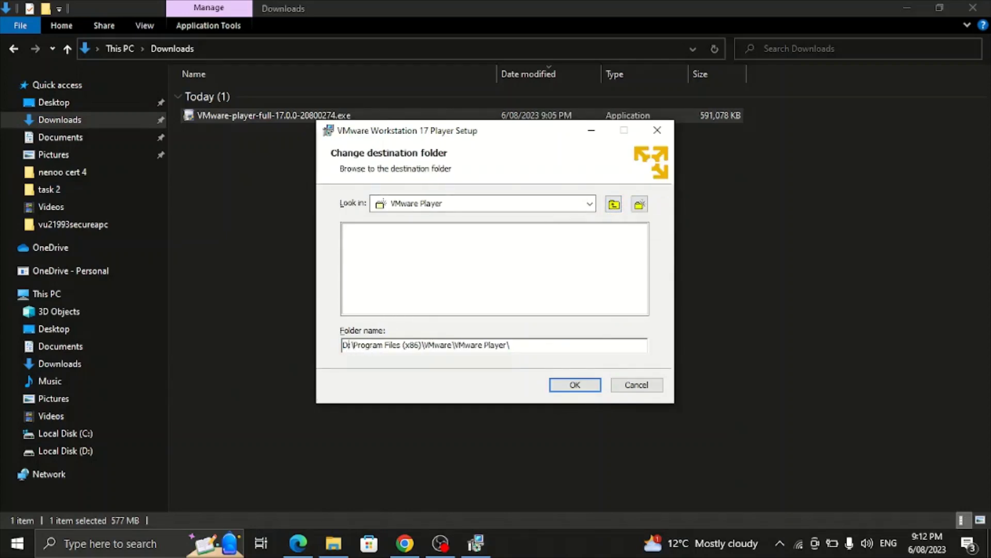
click(590, 387)
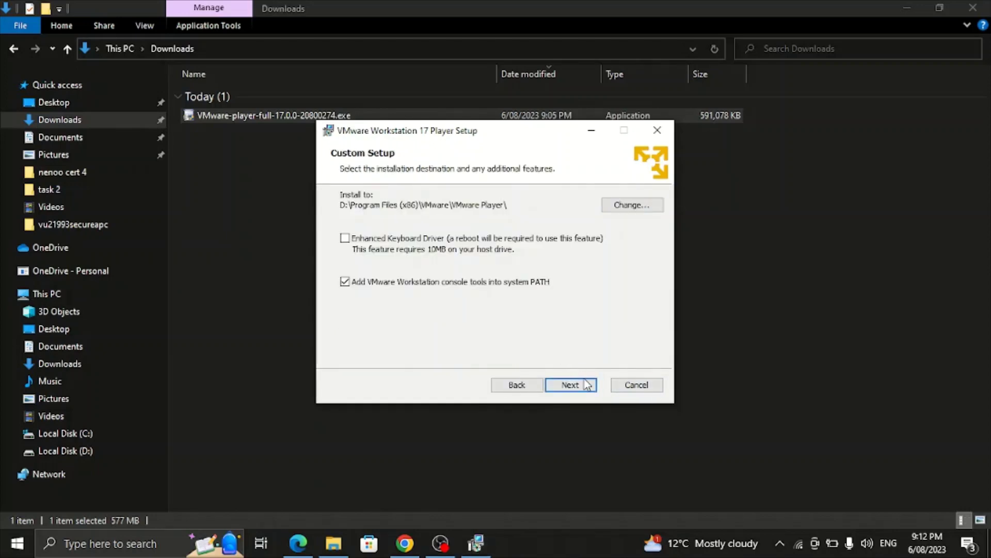
Step: Keep the default user experience settings and both shortcuts to reach Ready to install
click(585, 386)
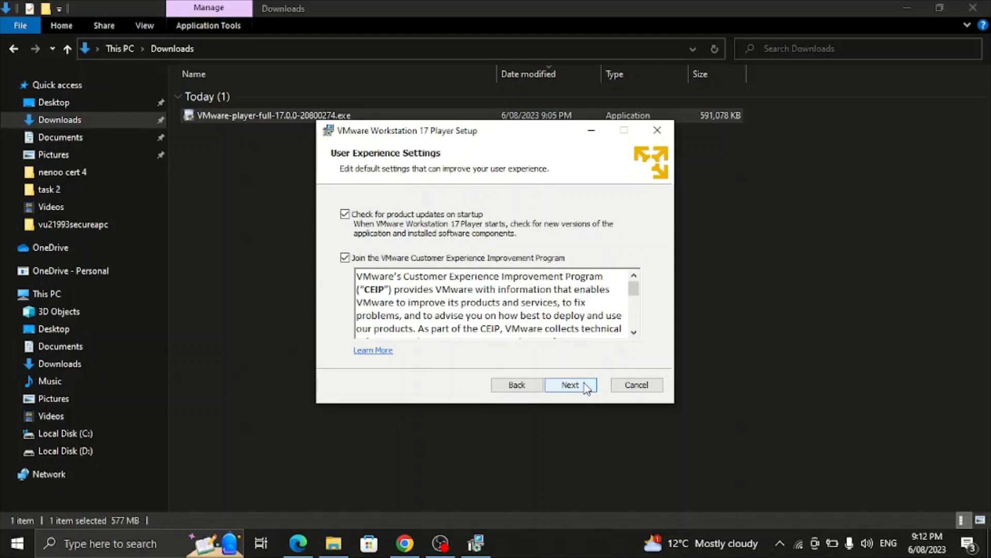
click(583, 385)
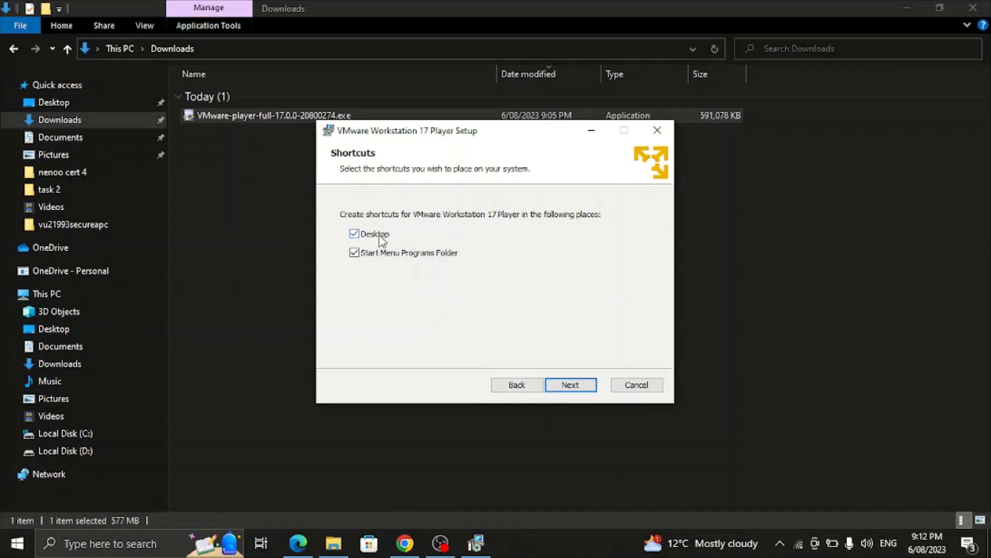
click(571, 385)
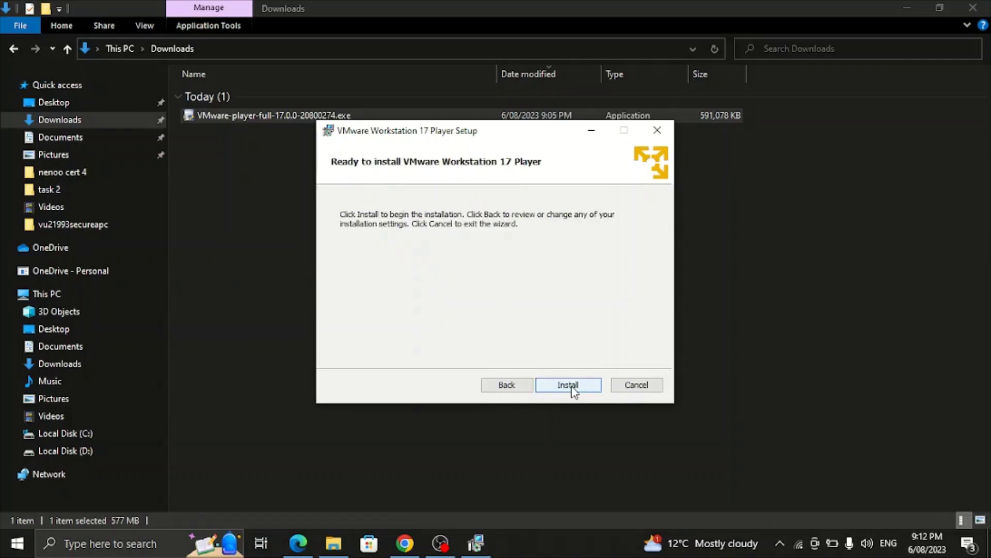
Step: Install VMware Workstation 17 Player and close the wizard with Finish
click(573, 387)
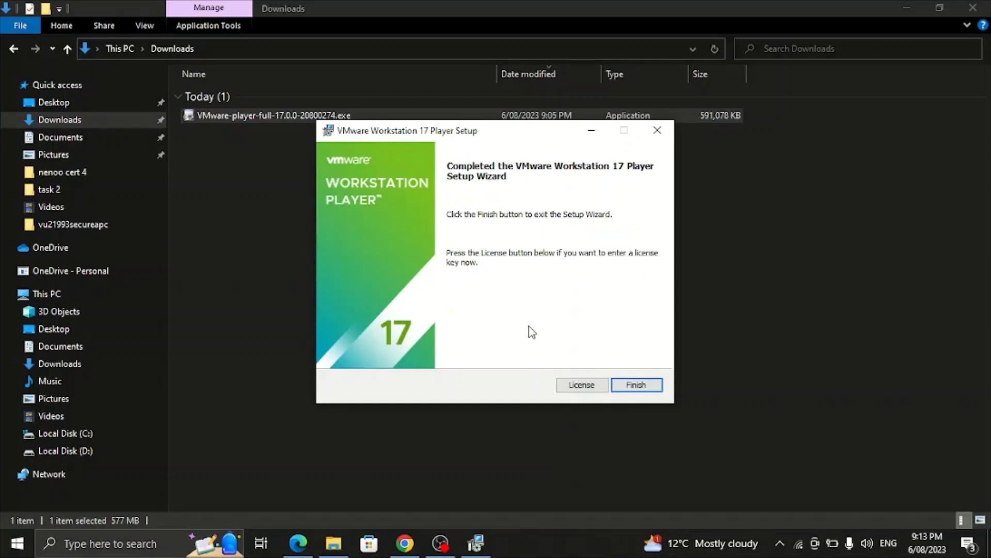
click(634, 385)
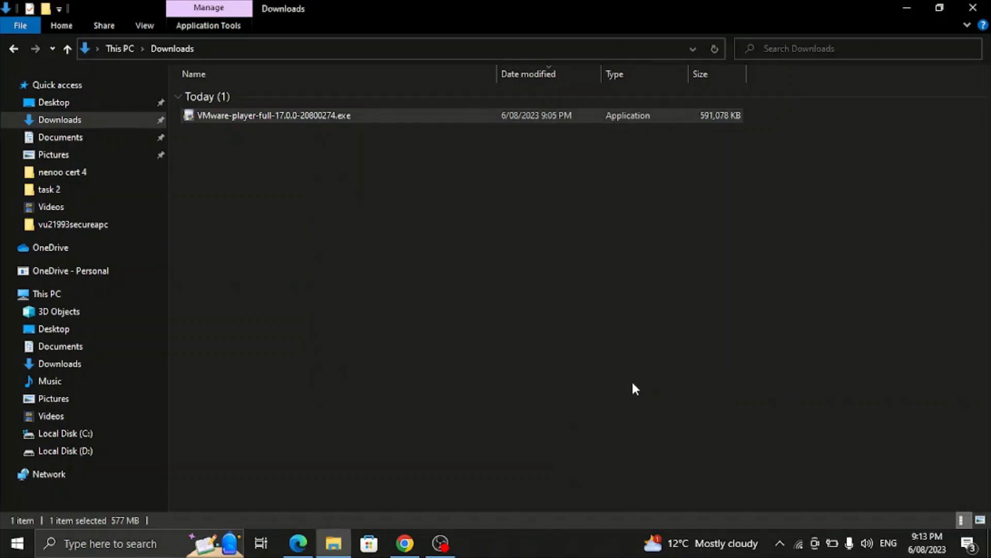
Step: Search Windows for 'vm' and launch VMware Workstation 17 Player from Apps
click(146, 549)
text(vma)
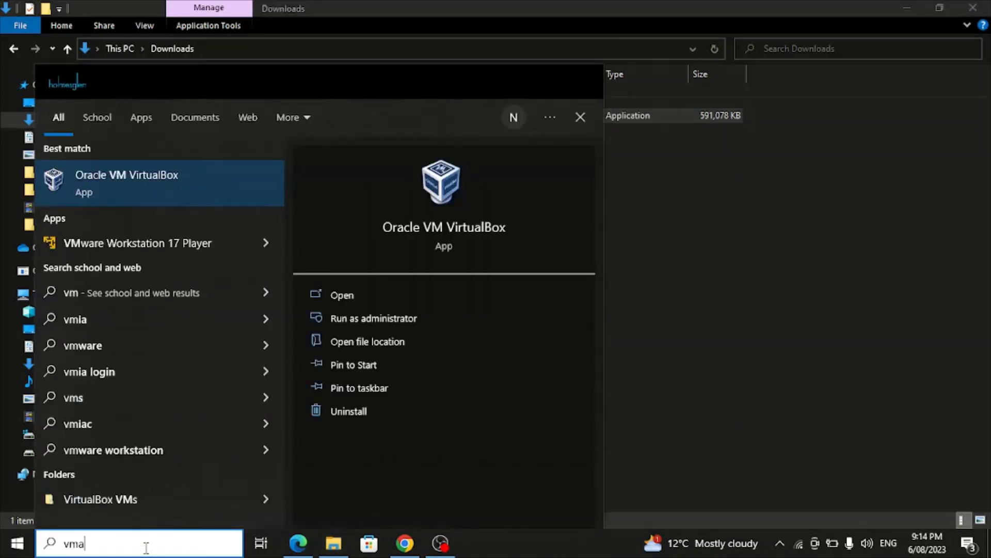
key(BackSpace)
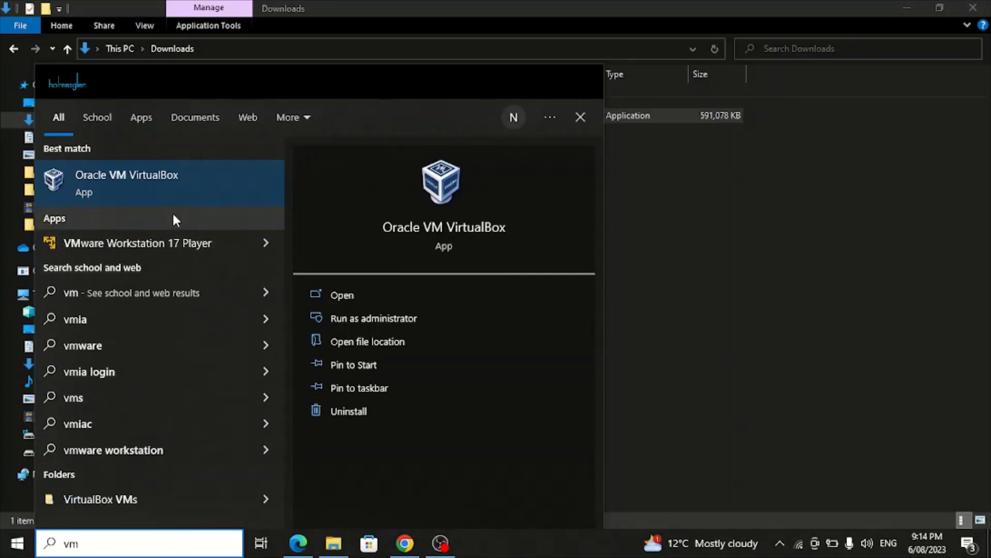
click(159, 245)
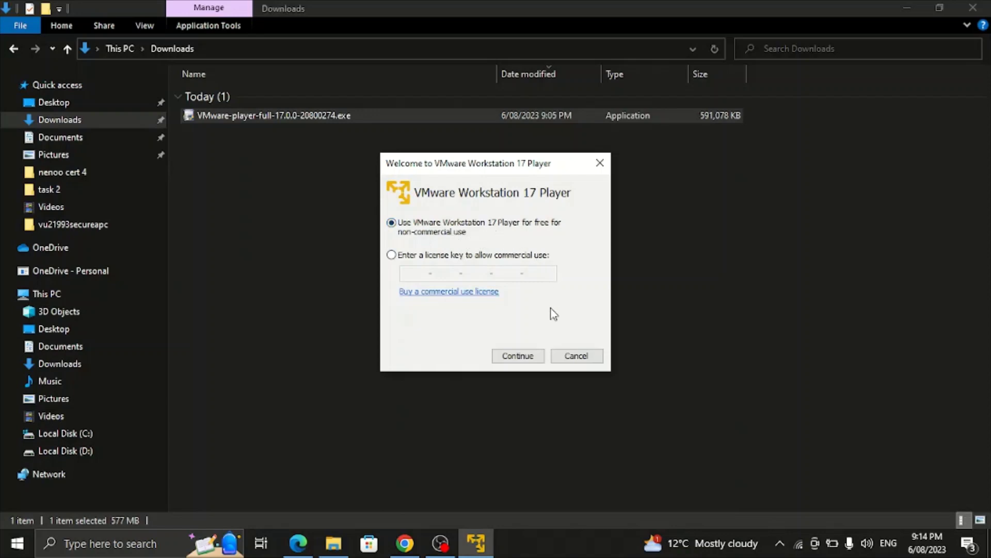
Step: Keep free non-commercial use, then Continue and Finish to reach the Home window
click(519, 356)
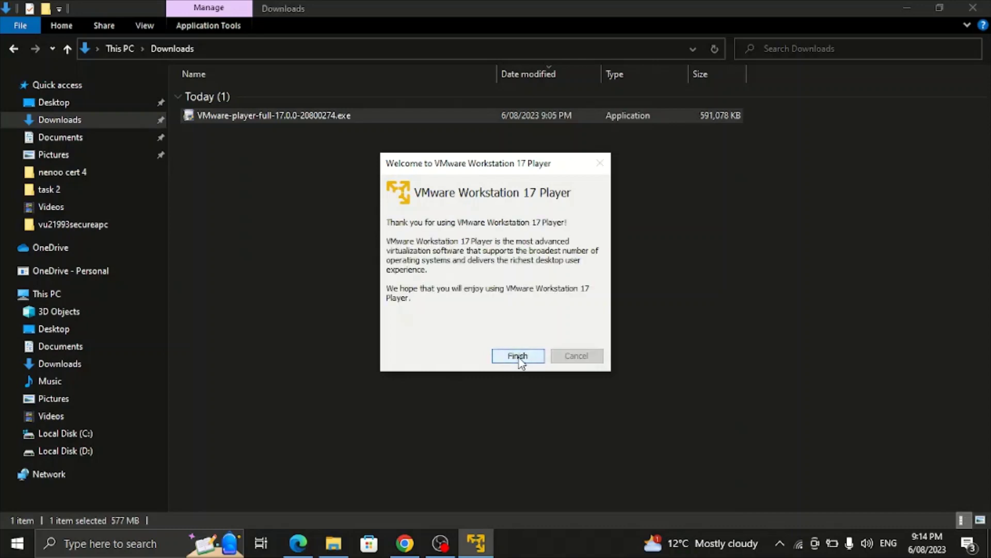
click(518, 356)
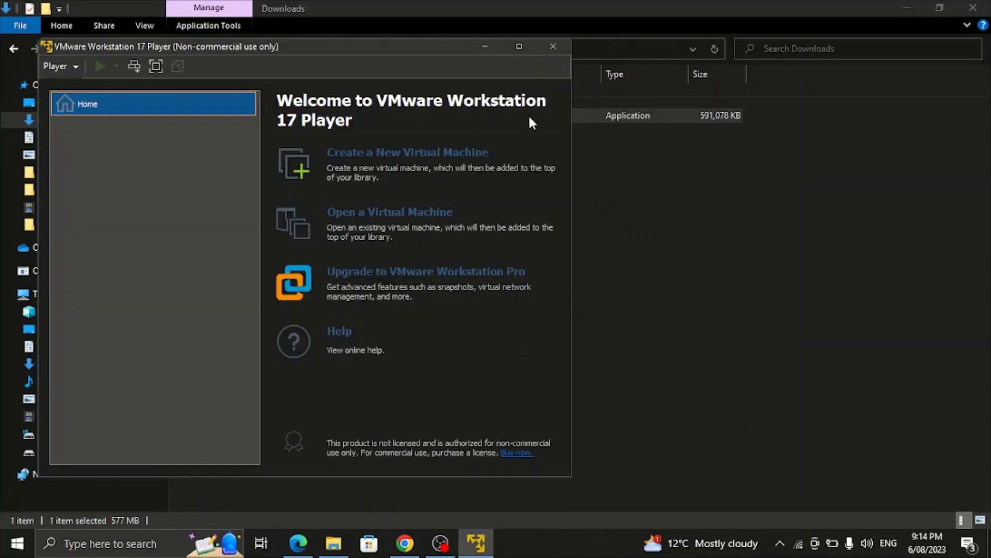
Step: Maximize the player window and skip the offered 17.0.2 update
click(519, 45)
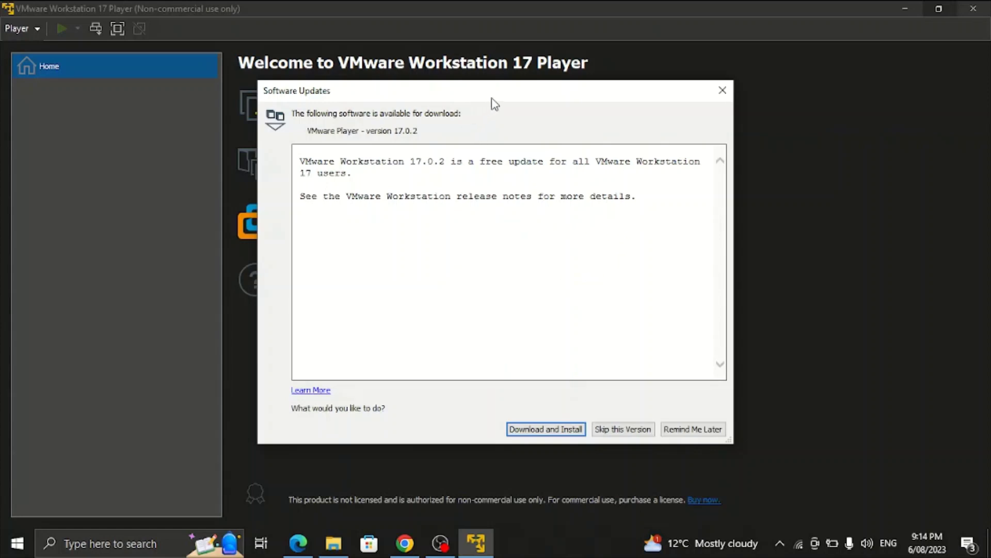
drag(490, 99, 460, 101)
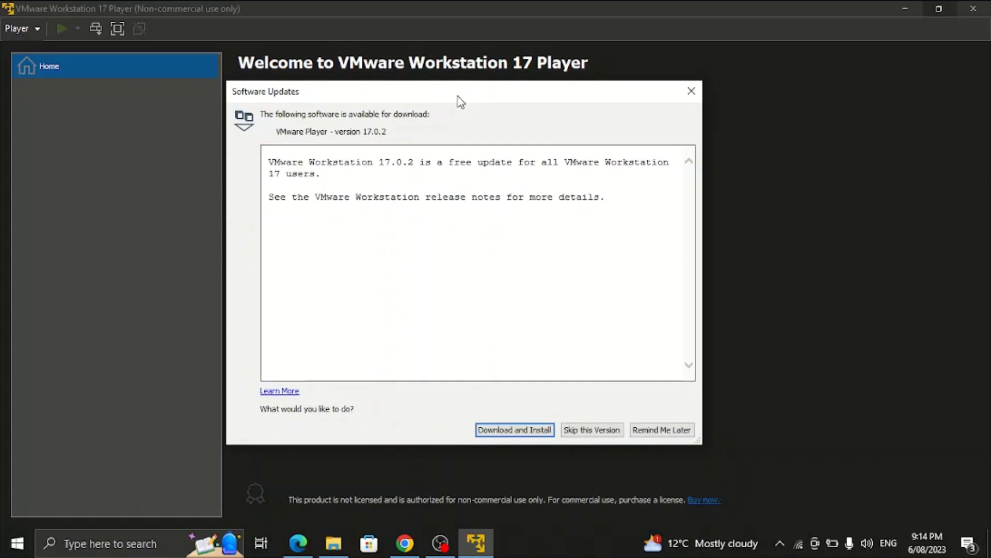
click(591, 432)
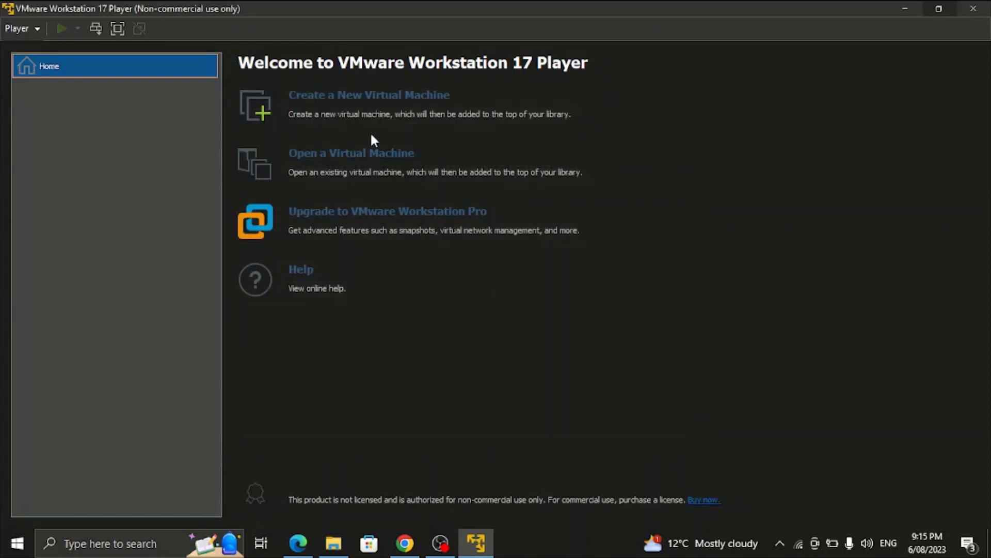